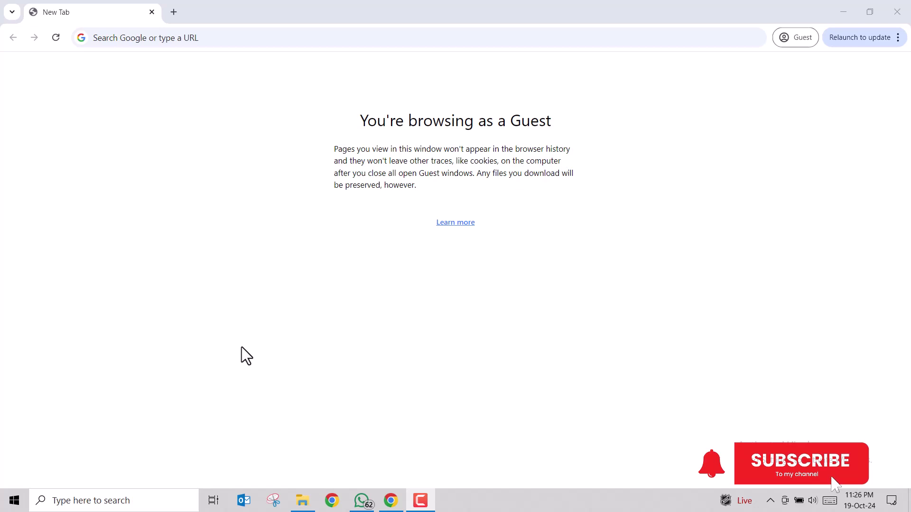
Step: Search 'cmd' in the Start menu and launch Command Prompt from Best match
{"action": "key", "text": "super"}
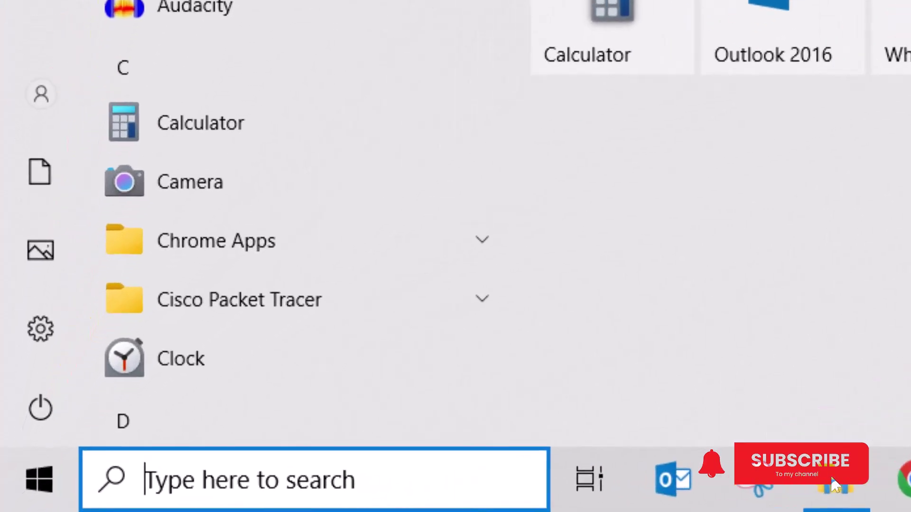
{"action": "type", "text": "cmd"}
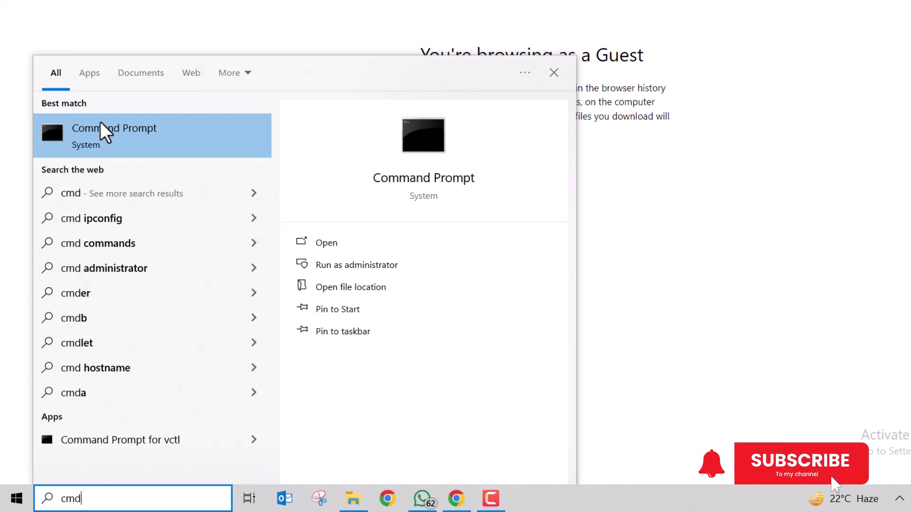
{"action": "left_click", "coordinate": [106, 141]}
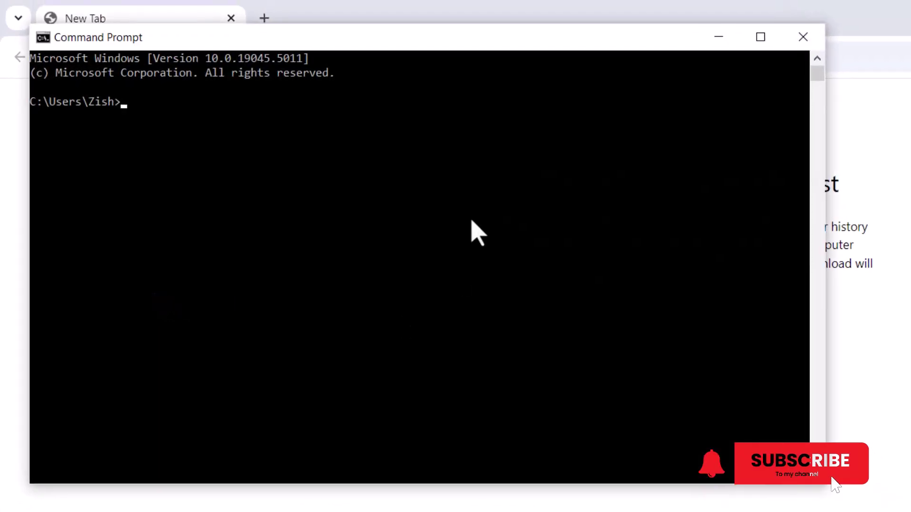
Step: Move the console window lower right and run ipconfig
{"action": "left_click_drag", "start_coordinate": [420, 35], "coordinate": [630, 127]}
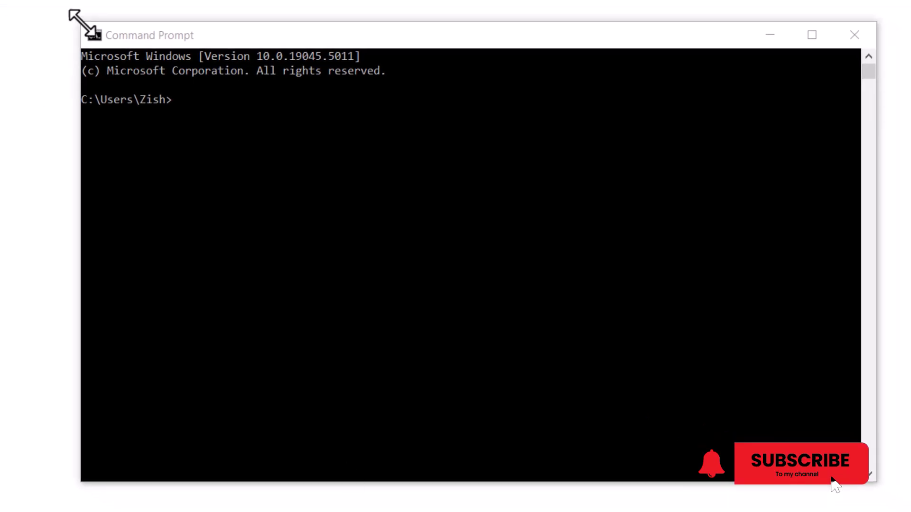
{"action": "left_click", "coordinate": [269, 209]}
{"action": "type", "text": "ip"}
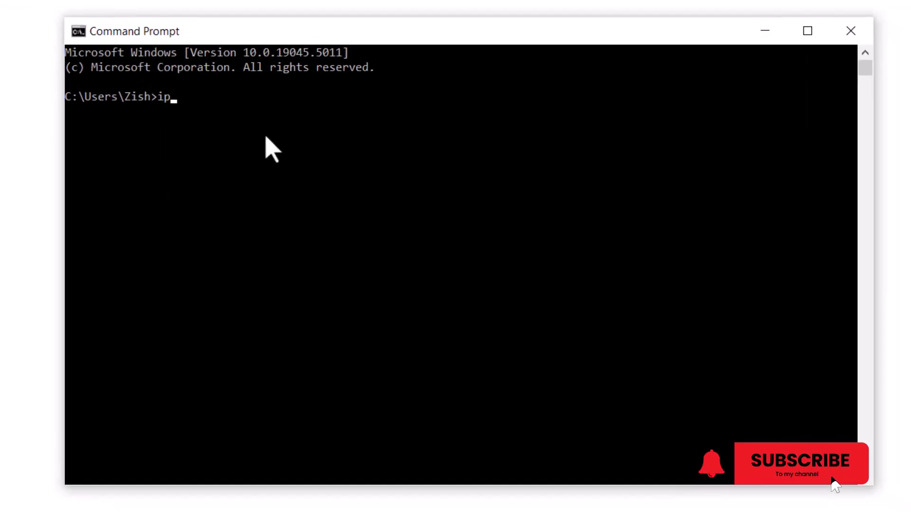
{"action": "type", "text": "config"}
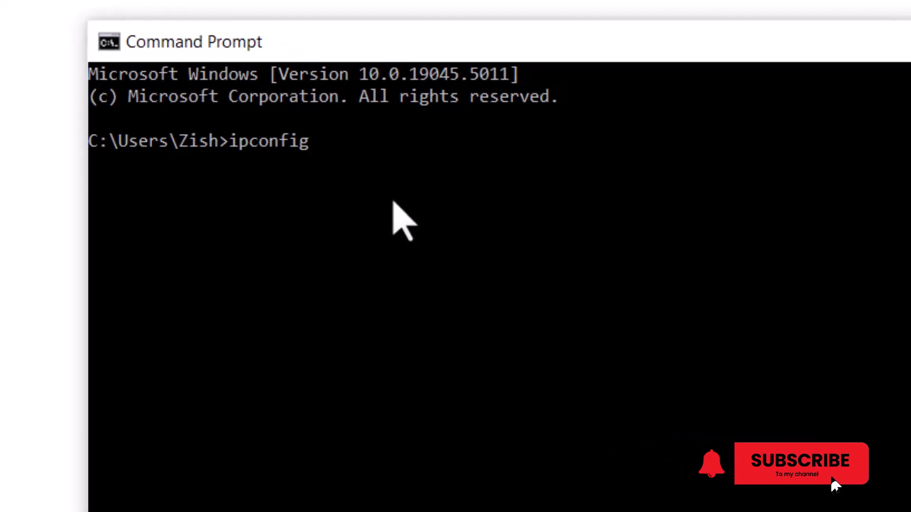
{"action": "key", "text": "Return"}
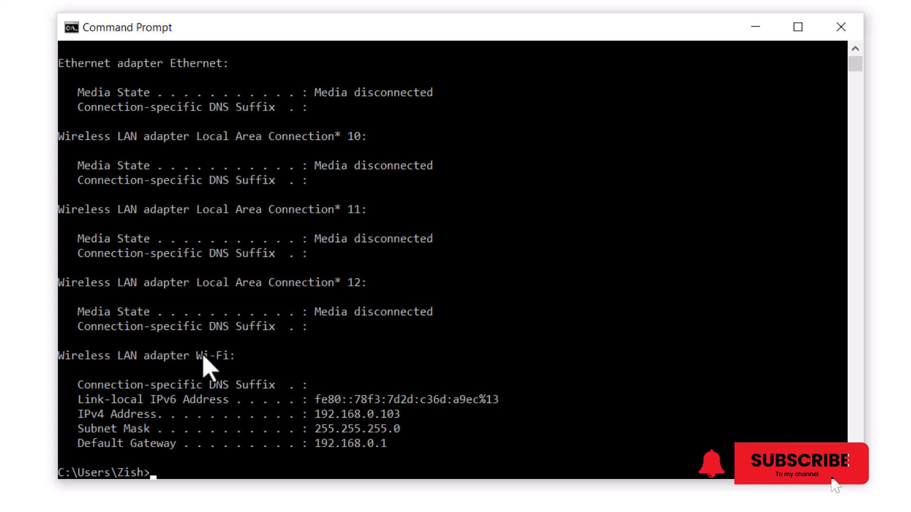
Step: Select the Wi-Fi Default Gateway value 192.168.0.1 and copy it
{"action": "left_click_drag", "start_coordinate": [239, 357], "coordinate": [61, 358]}
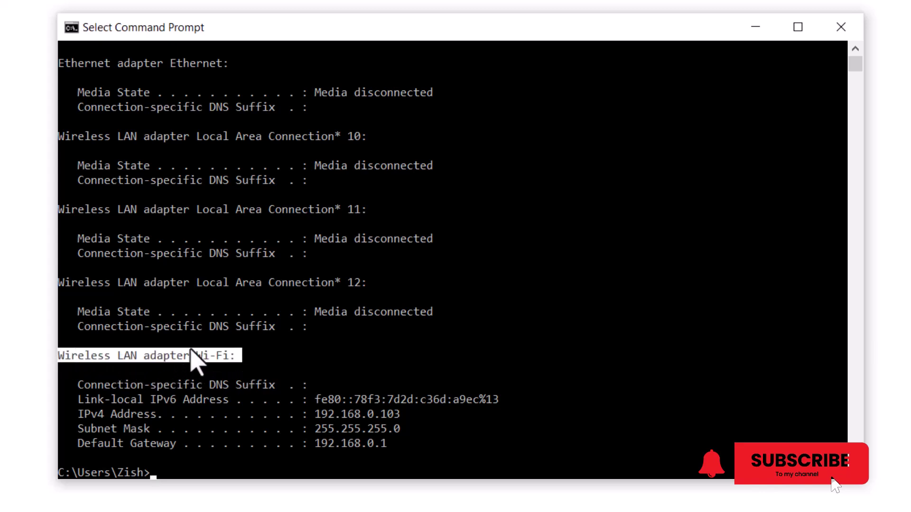
{"action": "left_click", "coordinate": [259, 357]}
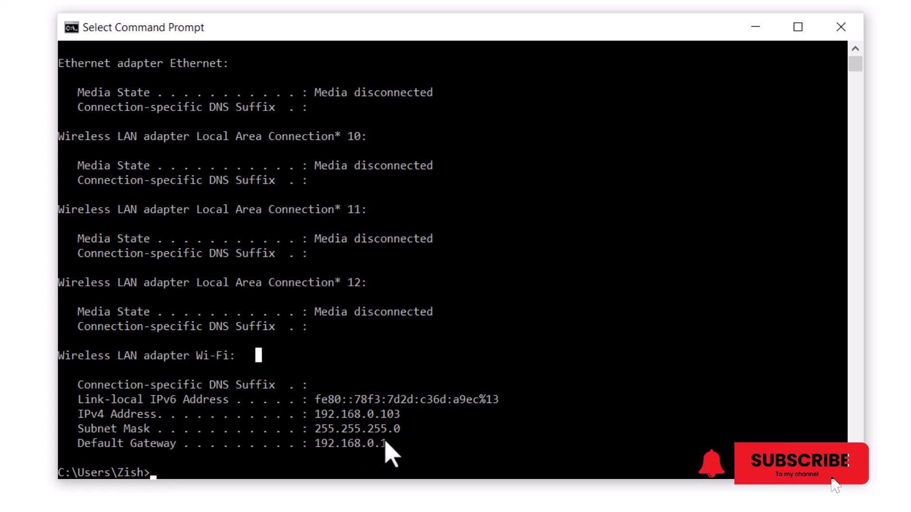
{"action": "left_click_drag", "start_coordinate": [386, 444], "coordinate": [76, 385]}
{"action": "left_click", "coordinate": [83, 445]}
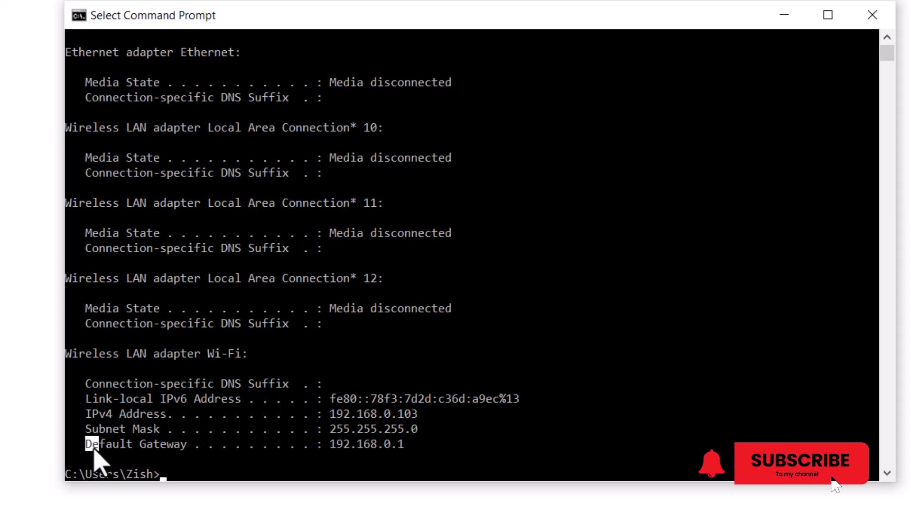
{"action": "left_click_drag", "start_coordinate": [93, 450], "coordinate": [153, 455]}
{"action": "left_click", "coordinate": [116, 459]}
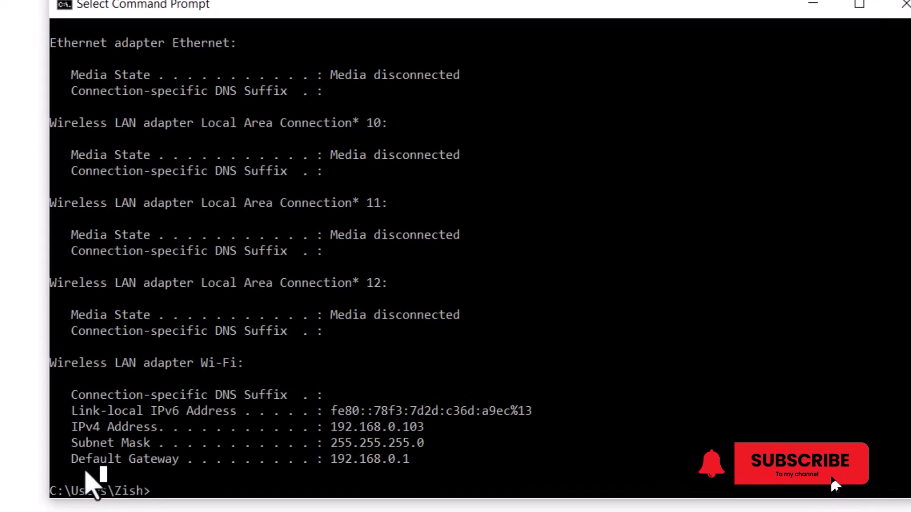
{"action": "left_click", "coordinate": [72, 459]}
{"action": "left_click_drag", "start_coordinate": [71, 459], "coordinate": [410, 468]}
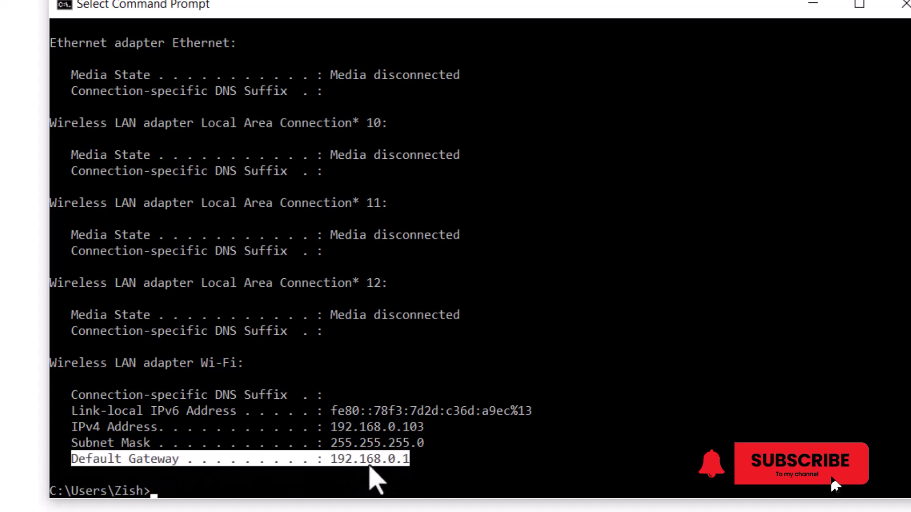
{"action": "left_click_drag", "start_coordinate": [334, 462], "coordinate": [422, 462]}
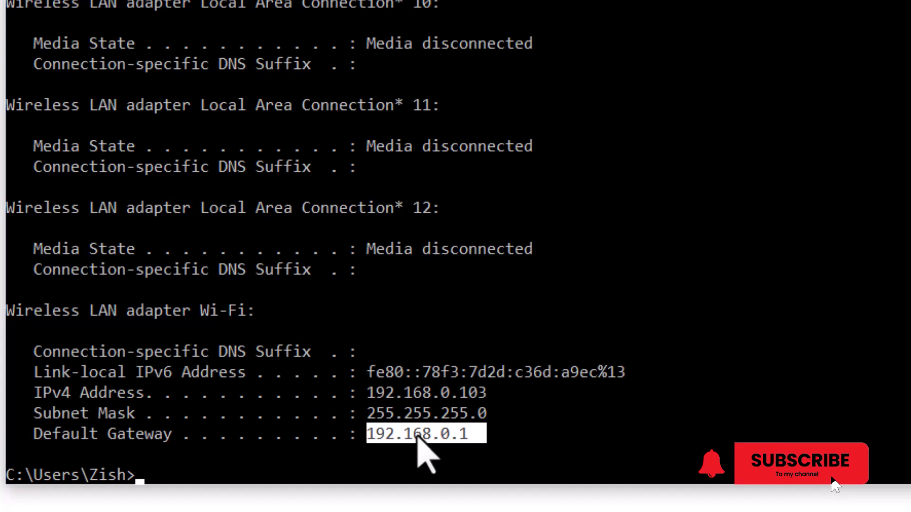
{"action": "right_click", "coordinate": [418, 439]}
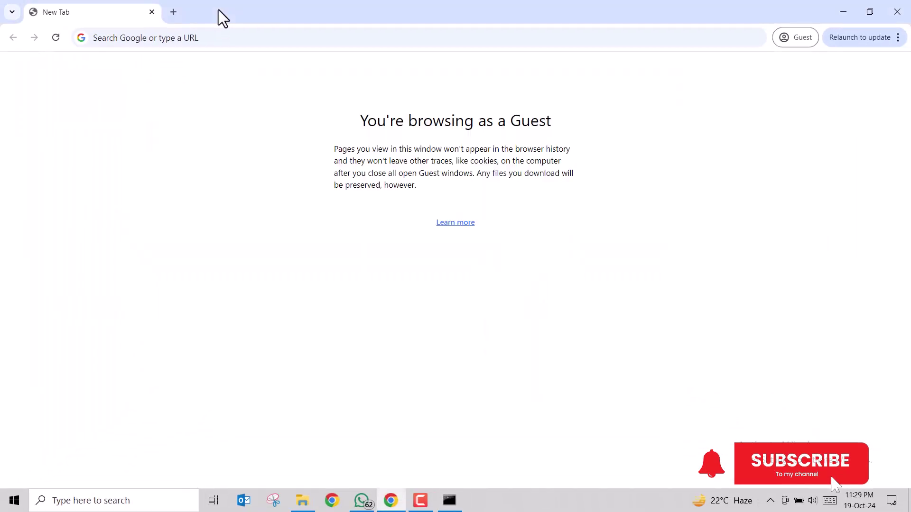
Step: Open the router page at 192.168.0.1 in Chrome
{"action": "left_click", "coordinate": [206, 38]}
{"action": "type", "text": "192.168.0.1"}
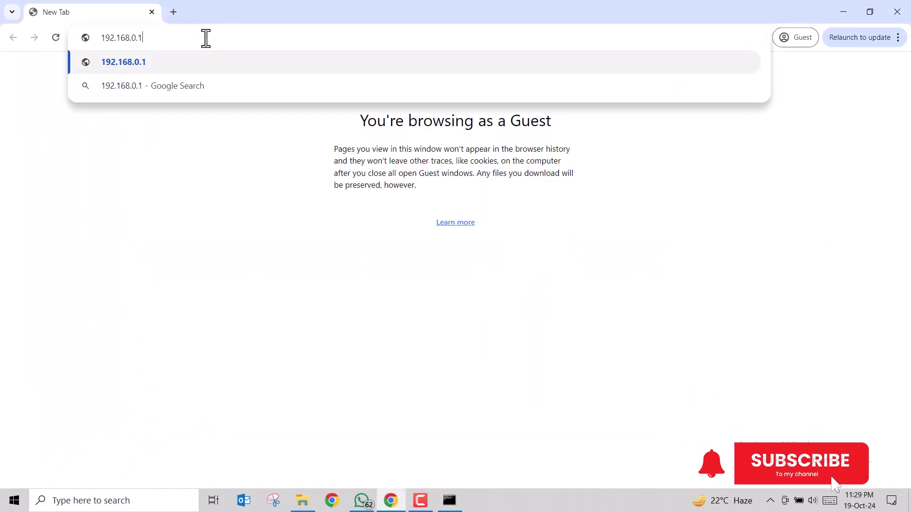
{"action": "key", "text": "Return"}
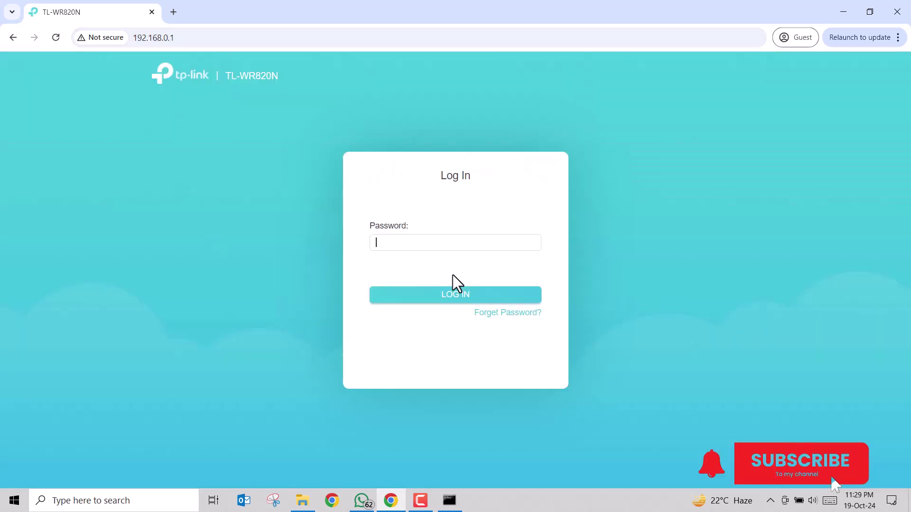
Step: Enter the router admin password and log in
{"action": "left_click", "coordinate": [416, 245]}
{"action": "type", "text": "***********"}
{"action": "key", "text": "Return"}
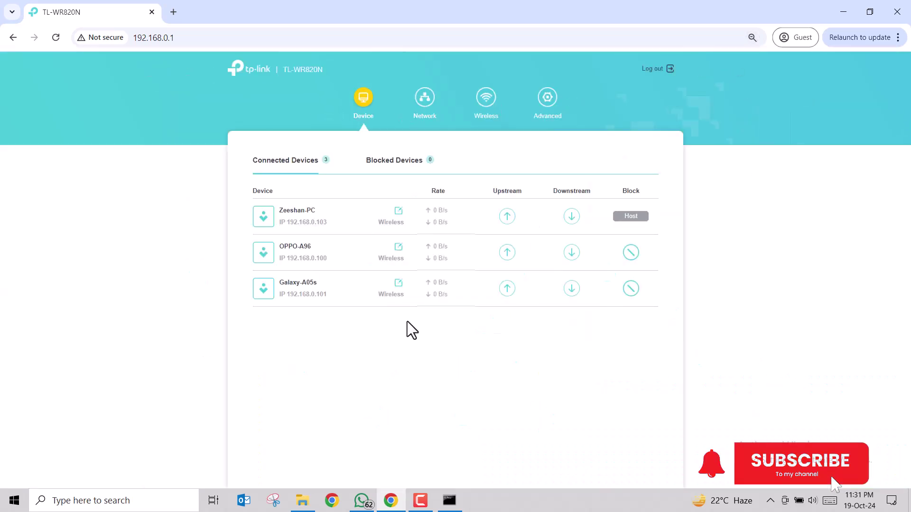
Step: Zoom the router page in and look over the connected devices table
{"action": "key", "text": "ctrl+plus"}
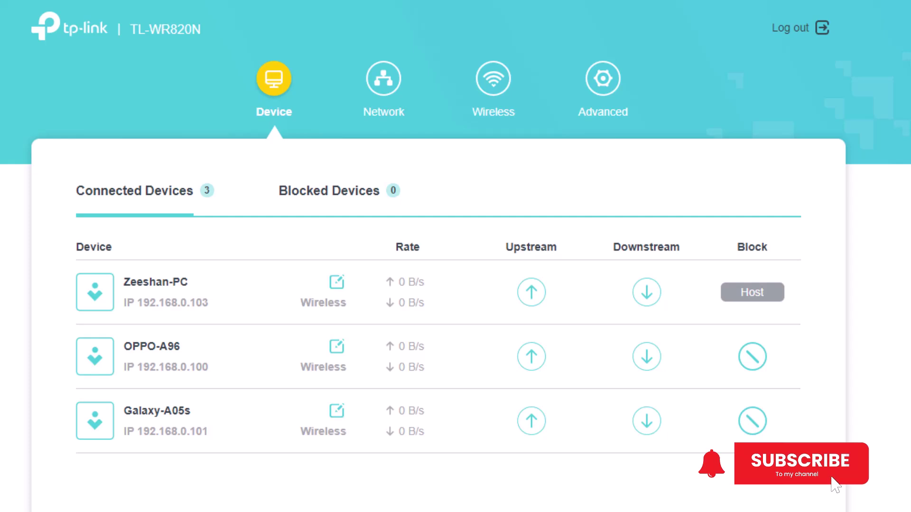
{"action": "left_click_drag", "start_coordinate": [5, 242], "coordinate": [532, 454]}
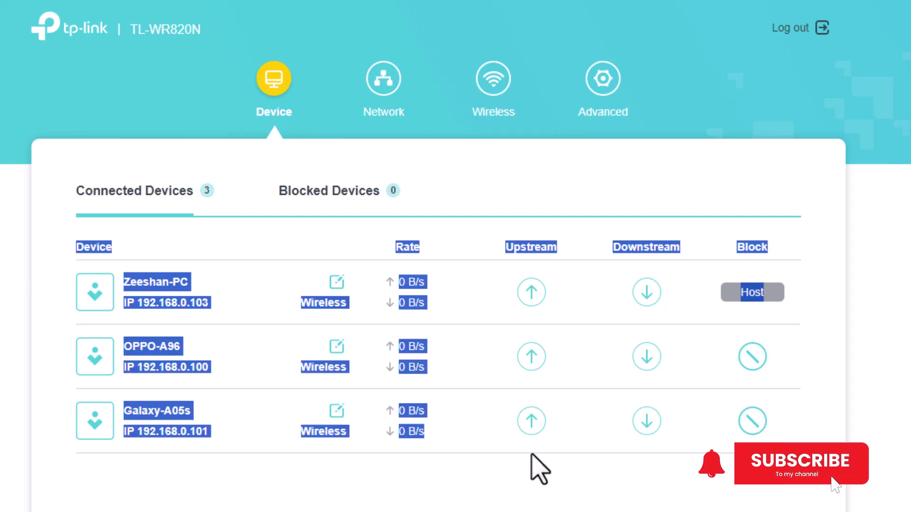
{"action": "left_click", "coordinate": [656, 494]}
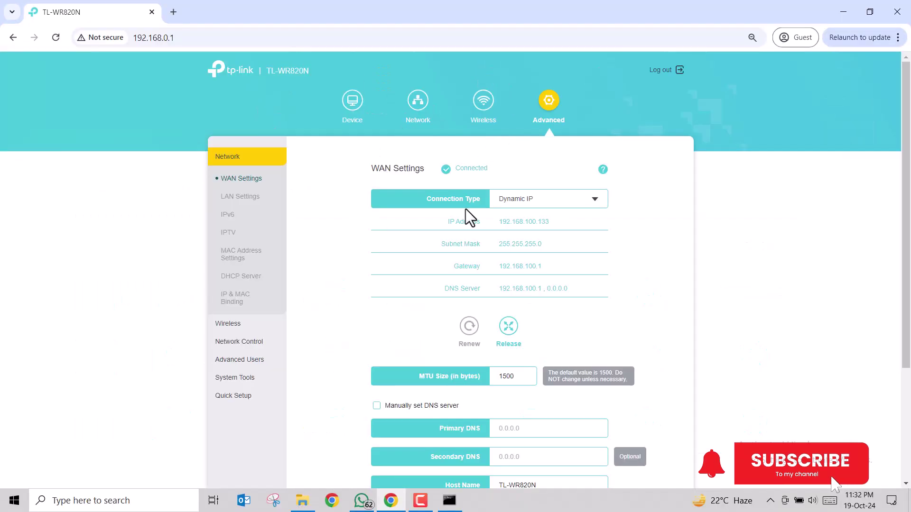
{"action": "scroll", "coordinate": [456, 281], "scroll_direction": "down", "scroll_amount": 3}
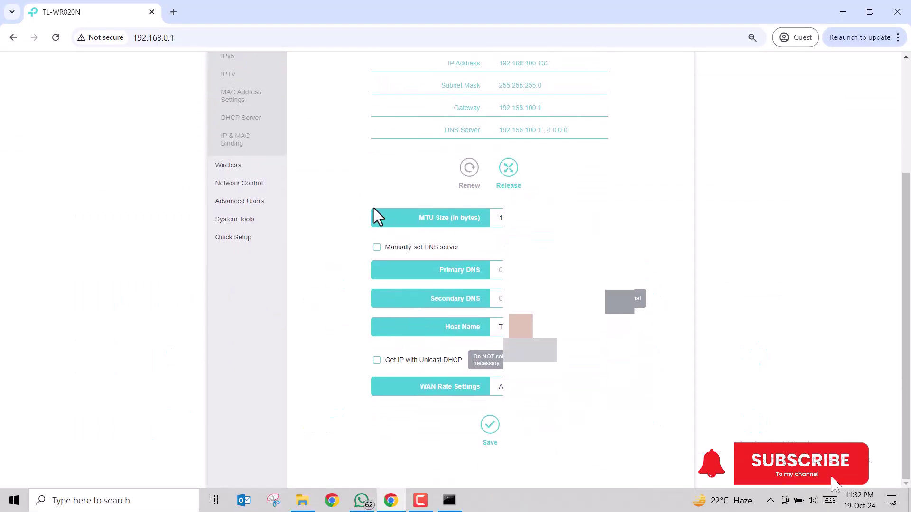
{"action": "scroll", "coordinate": [370, 204], "scroll_direction": "up", "scroll_amount": 3}
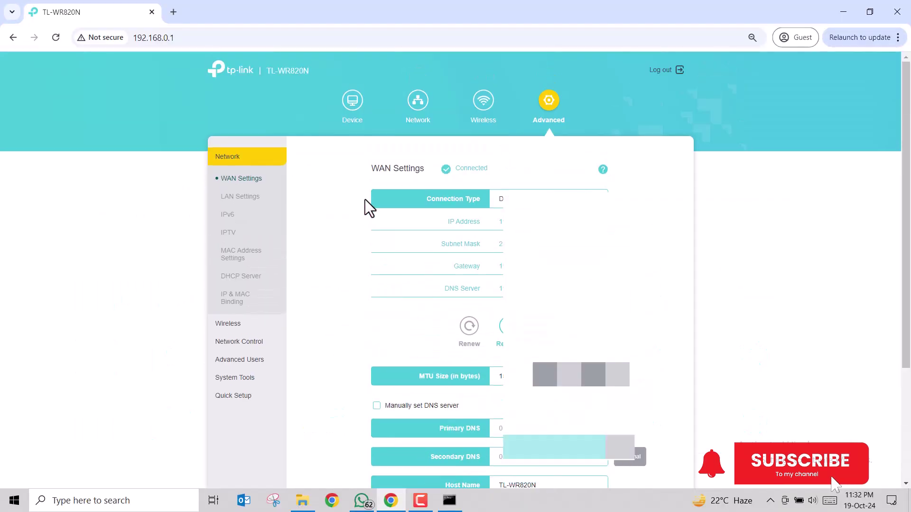
Step: Highlight the Galaxy-A05s entry and the TL-WR820N model name on Connected Devices
{"action": "left_click", "coordinate": [352, 105]}
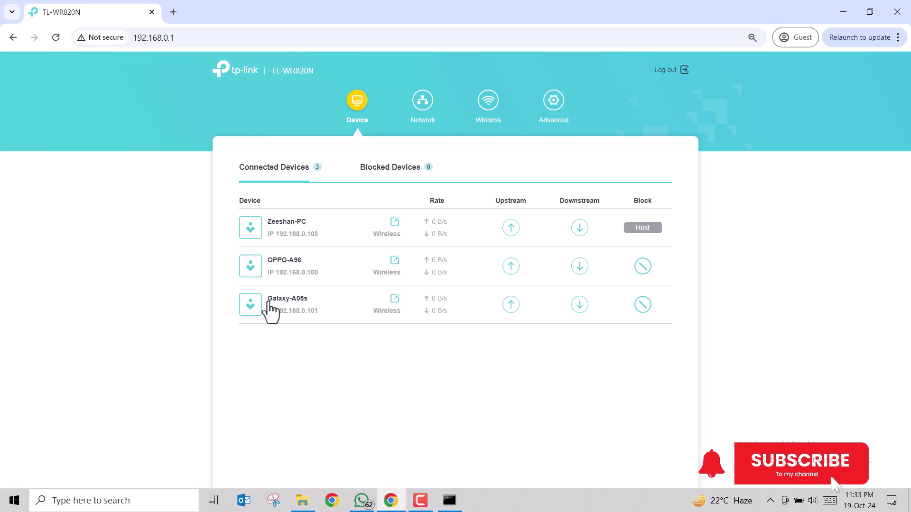
{"action": "left_click_drag", "start_coordinate": [269, 302], "coordinate": [313, 302]}
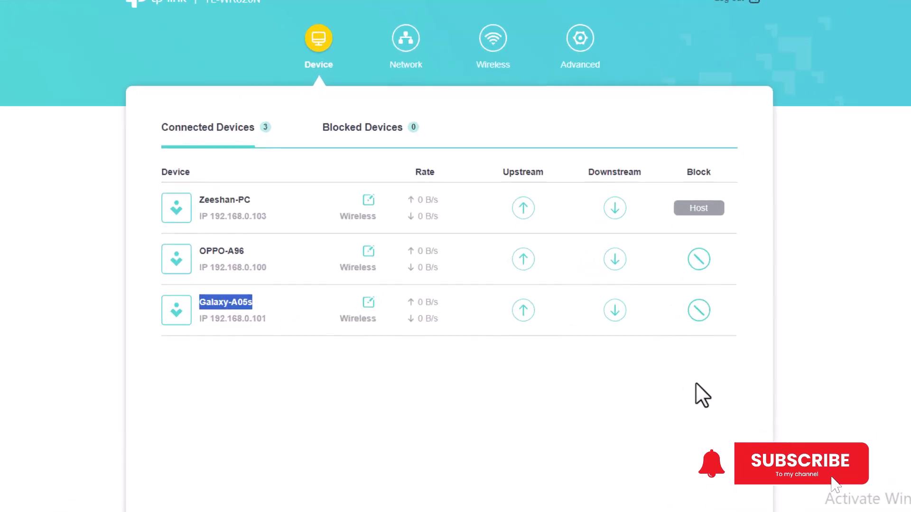
{"action": "left_click", "coordinate": [771, 429]}
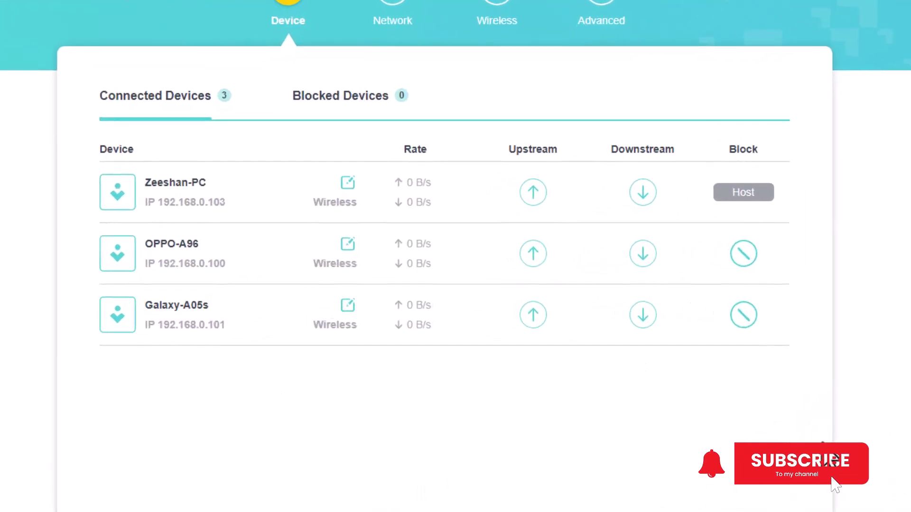
{"action": "left_click_drag", "start_coordinate": [146, 309], "coordinate": [219, 310]}
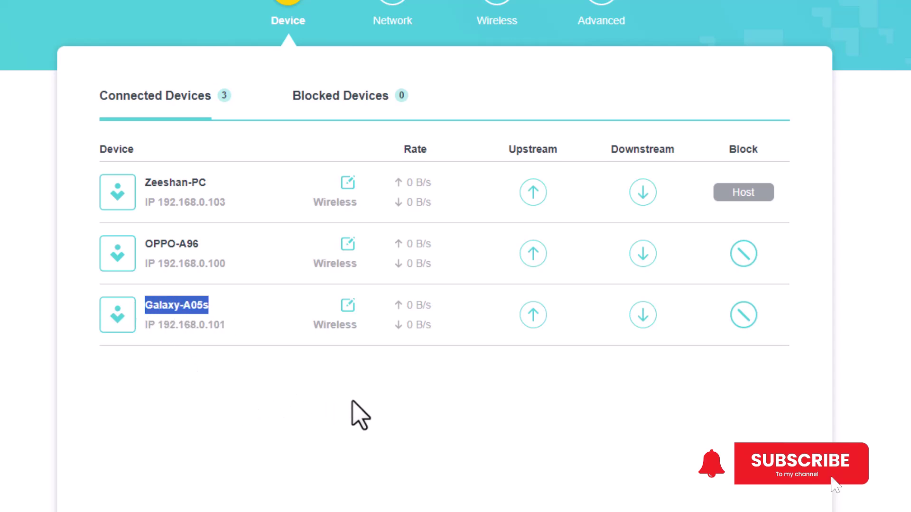
{"action": "left_click", "coordinate": [158, 372]}
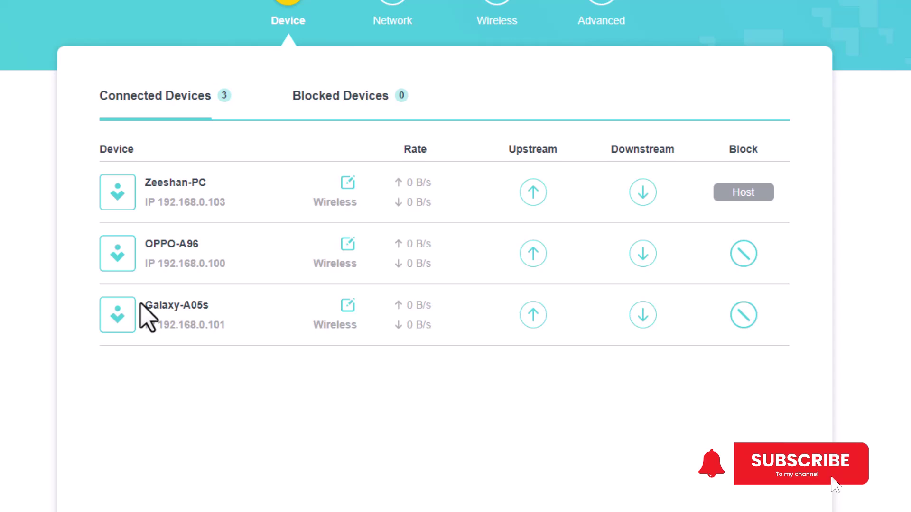
{"action": "left_click_drag", "start_coordinate": [147, 309], "coordinate": [198, 326]}
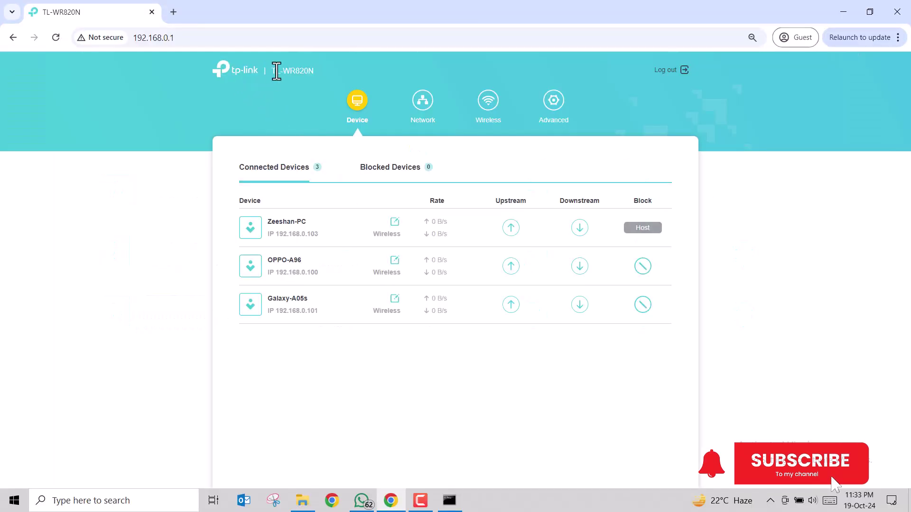
{"action": "left_click_drag", "start_coordinate": [269, 71], "coordinate": [315, 74]}
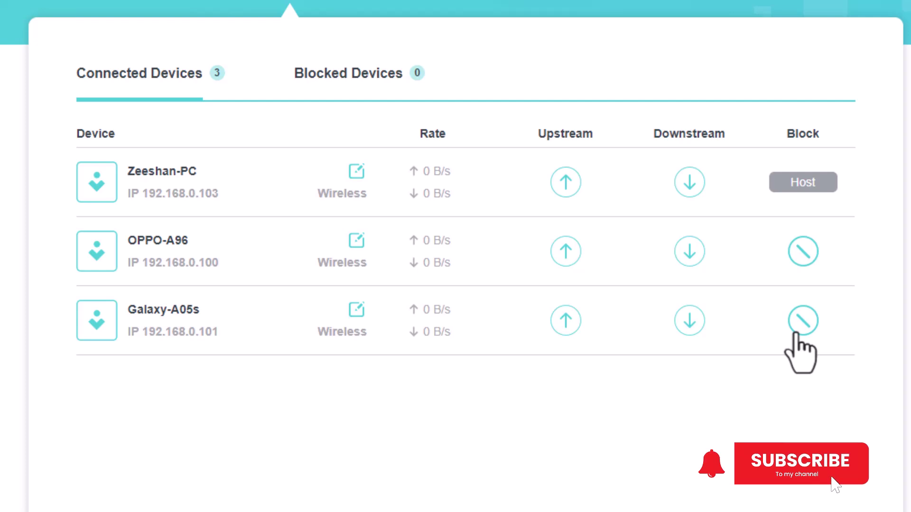
Step: Block Galaxy-A05s and confirm it under Blocked Devices (1)
{"action": "left_click", "coordinate": [802, 322]}
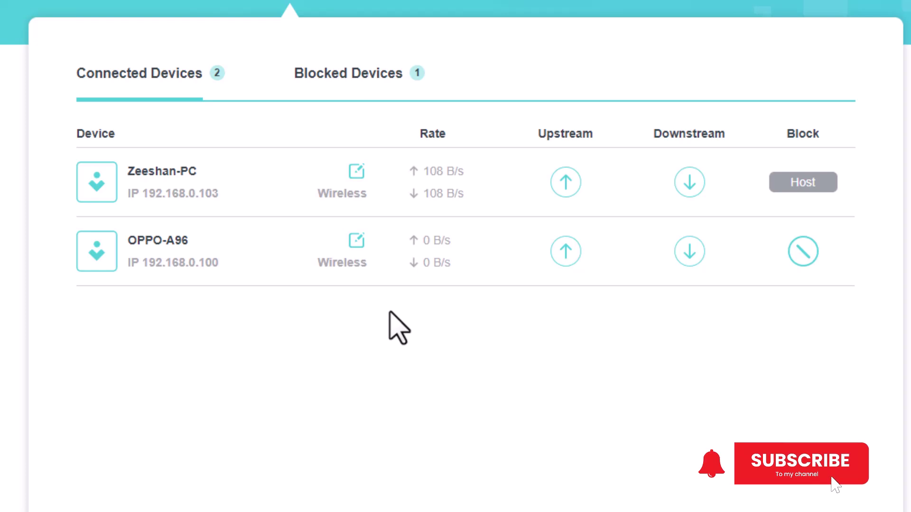
{"action": "left_click", "coordinate": [370, 81]}
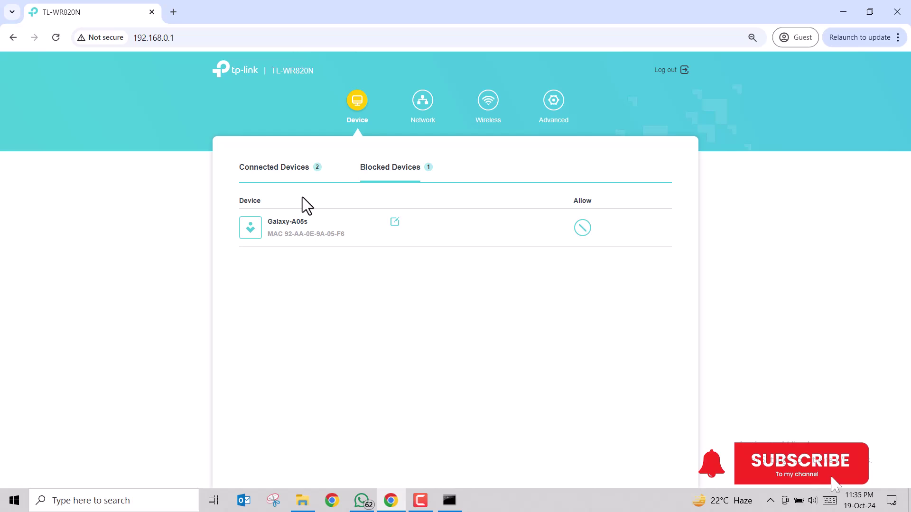
Step: Allow Galaxy-A05s from Blocked Devices so Connected Devices shows 3 again
{"action": "left_click", "coordinate": [176, 73]}
{"action": "left_click", "coordinate": [391, 176]}
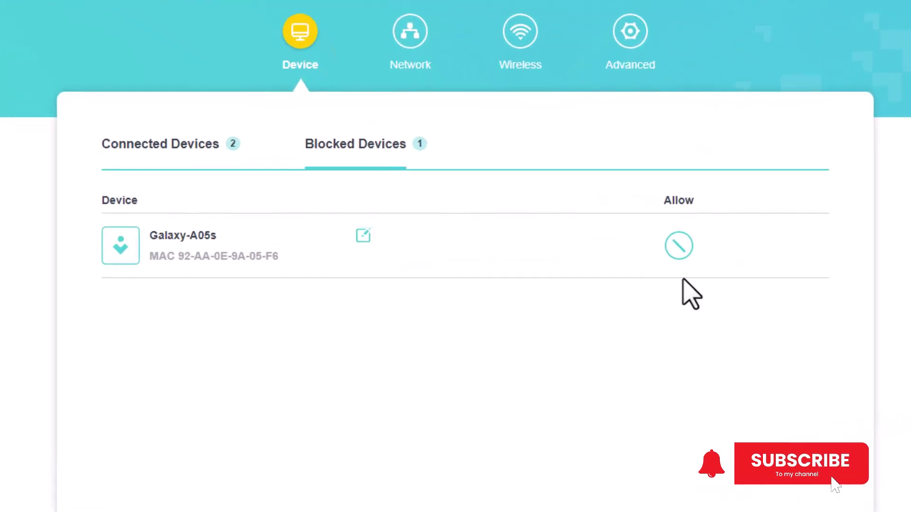
{"action": "left_click", "coordinate": [689, 251]}
{"action": "left_click", "coordinate": [156, 147]}
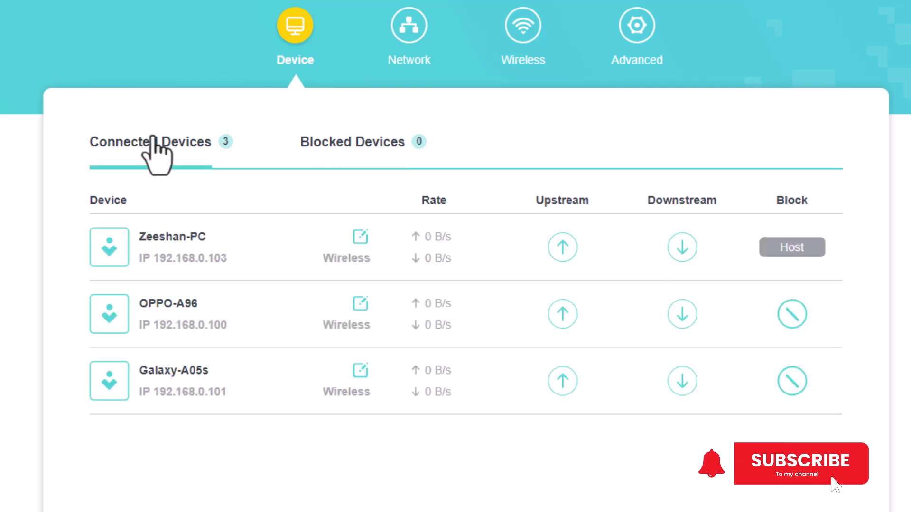